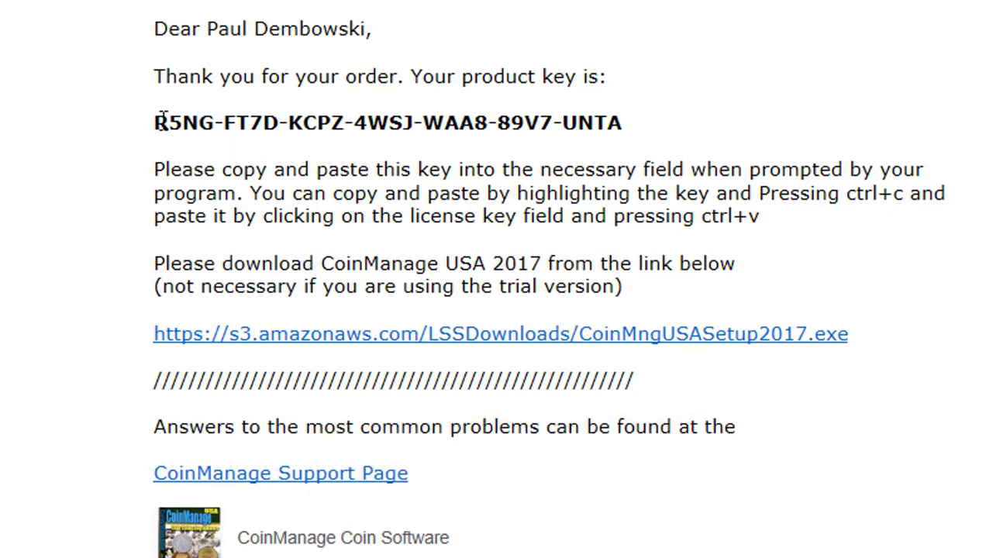
- Select and copy the product key from the CoinManage order email in Edge
left_click_drag(157, 123, 587, 116)
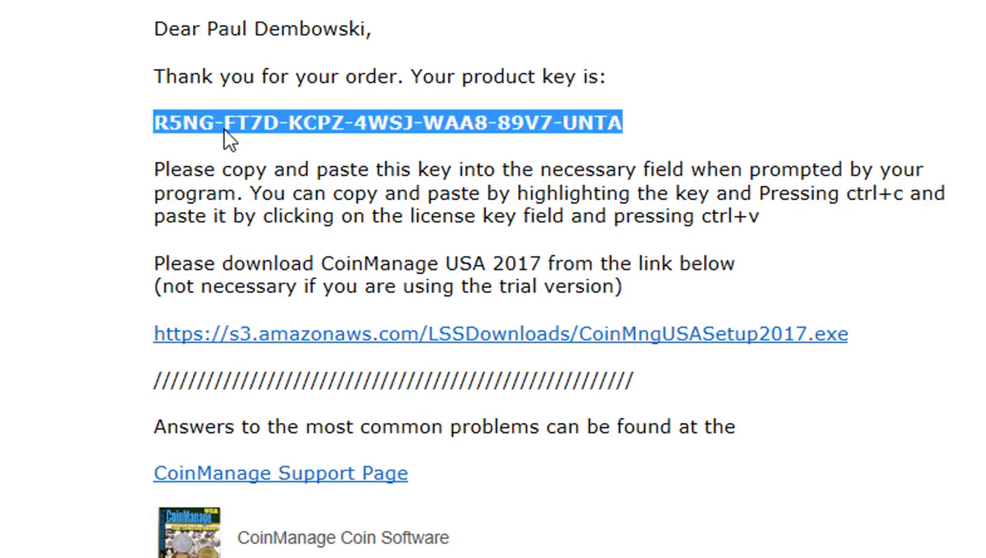
right_click(534, 131)
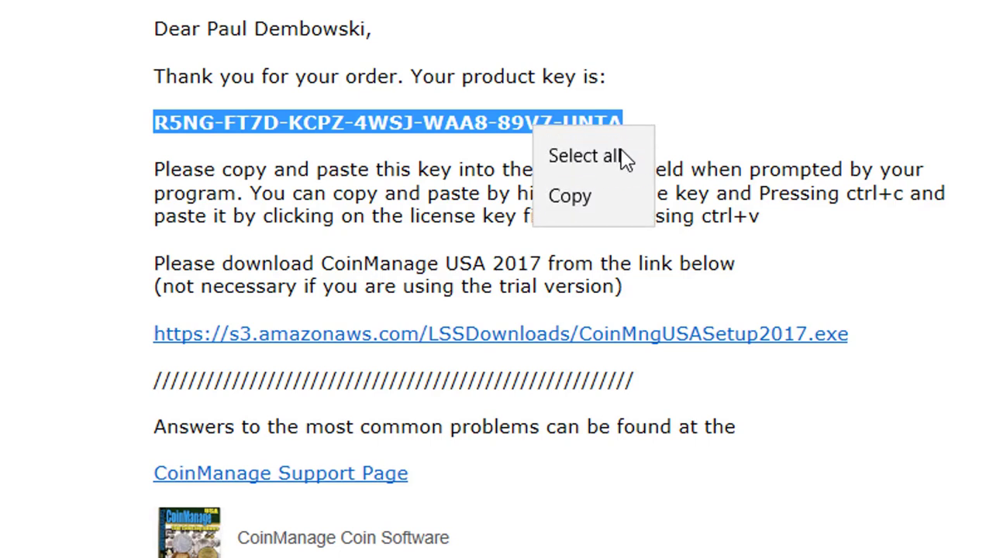
left_click(583, 200)
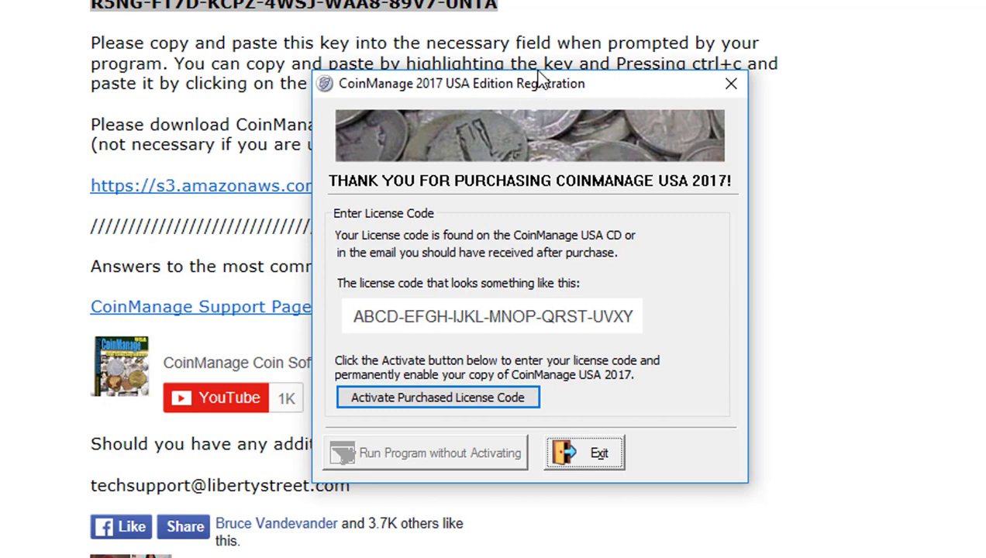
- Choose Activate Purchased License Code in the CoinManage registration window
left_click(450, 399)
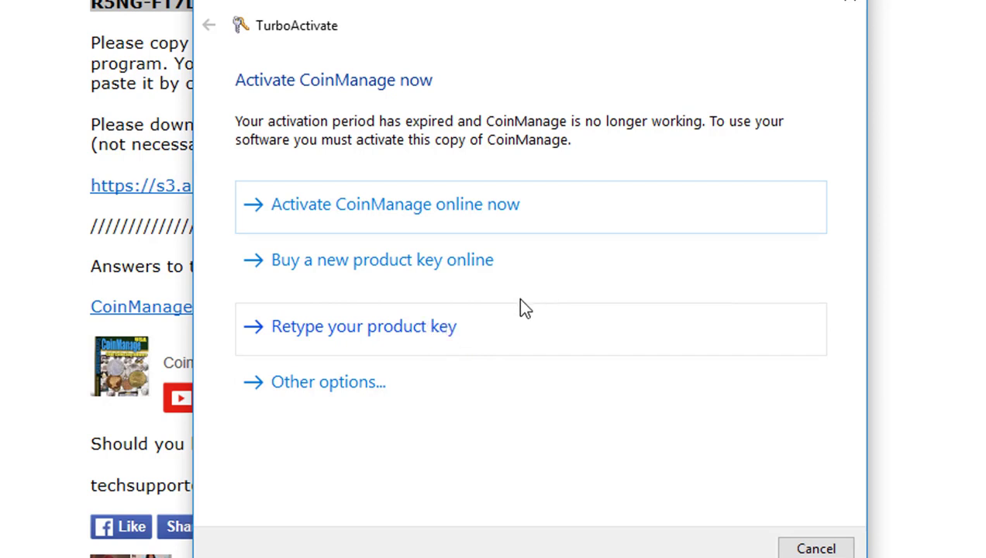
- Activate CoinManage online by pasting the emailed product key, submitting, and finishing
left_click(485, 210)
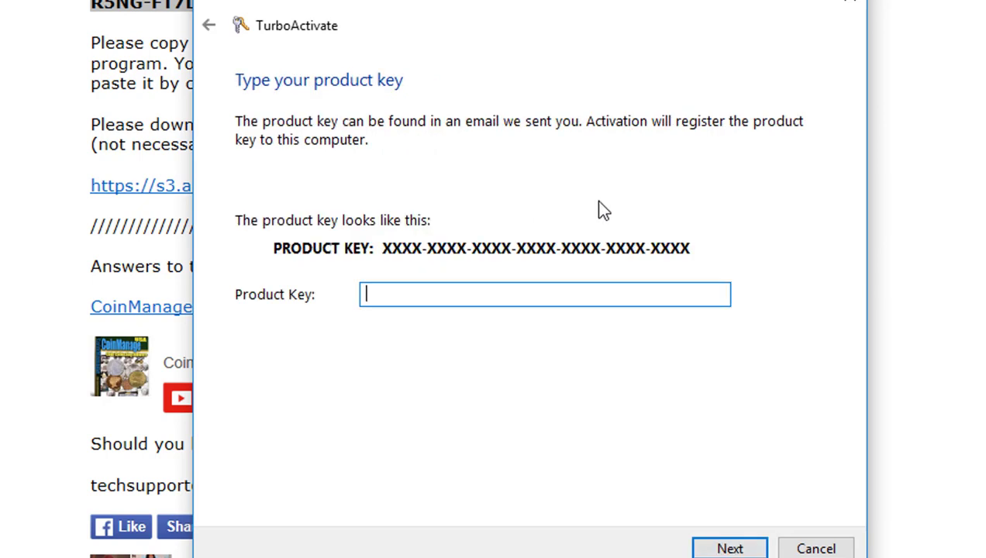
right_click(368, 293)
left_click(427, 385)
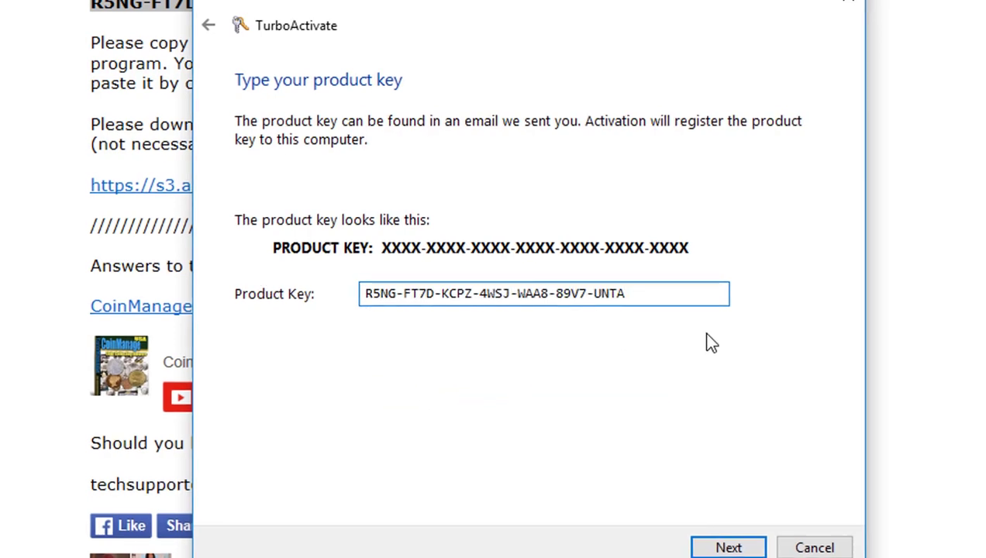
left_click(717, 552)
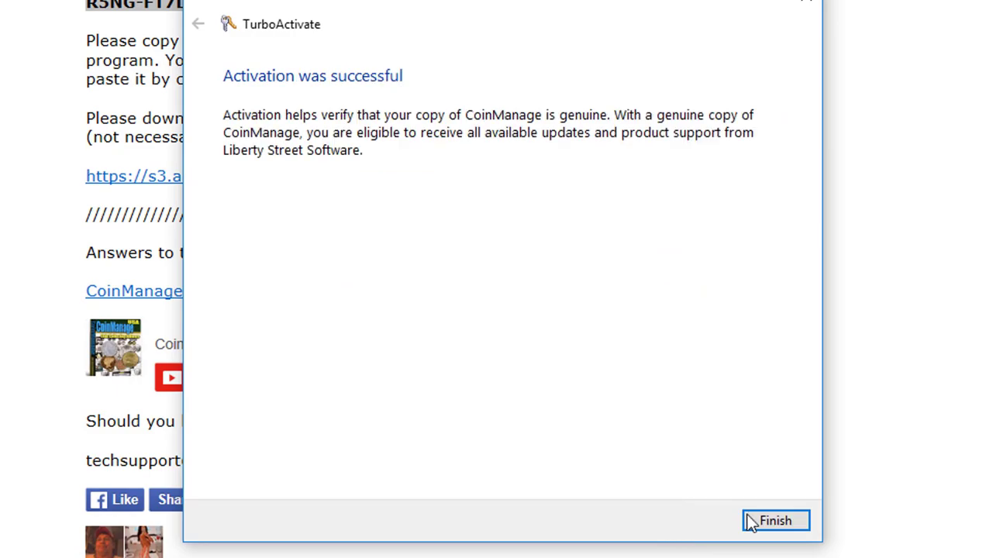
left_click(750, 521)
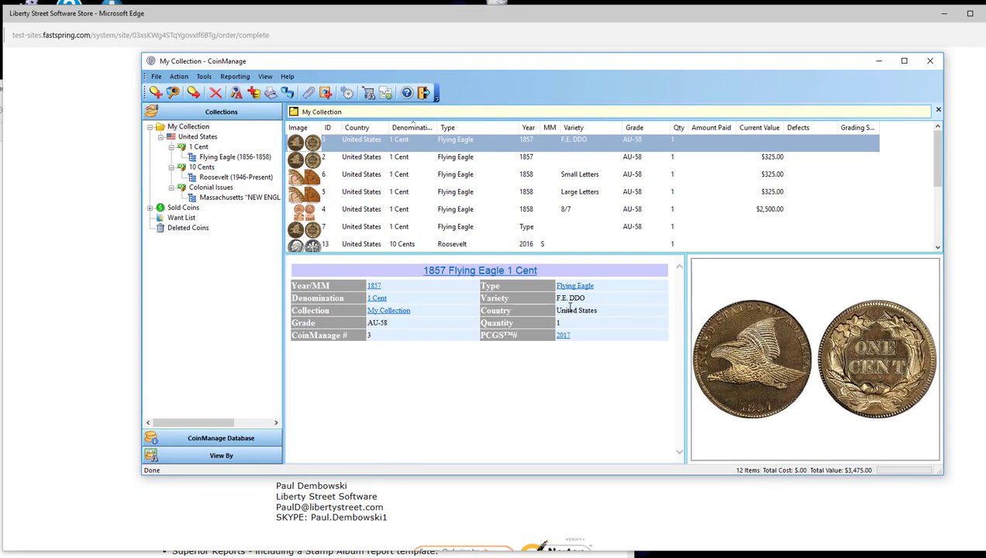
- Locate Deactivate License under Tools > Licensing, then bring the libertystreet.com Edge window into view
left_click(109, 147)
key("alt+Tab")
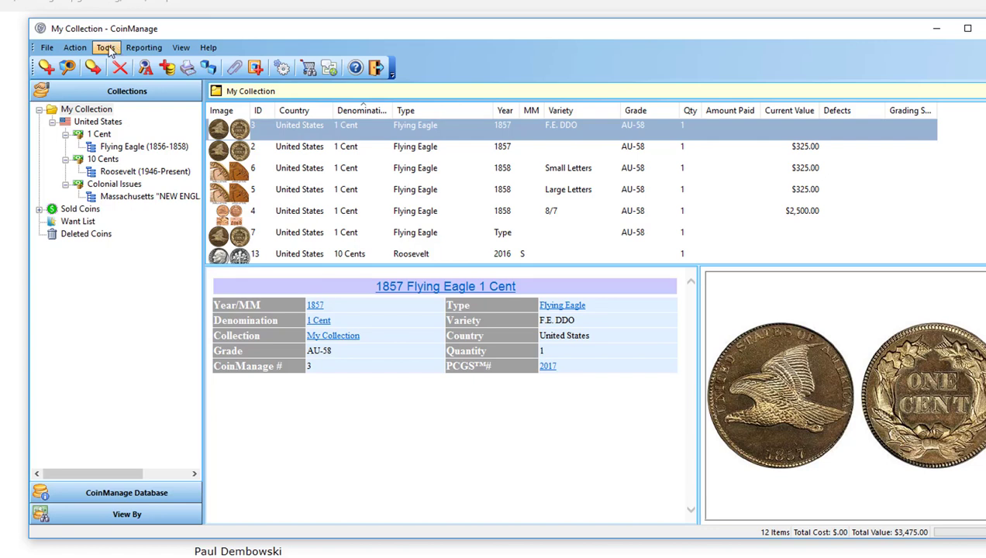
left_click(106, 48)
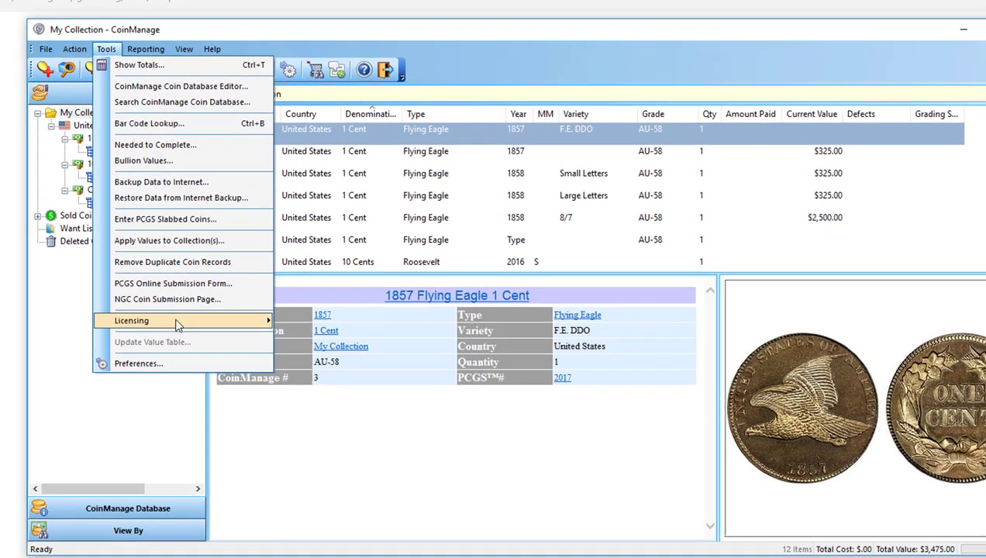
mouse_move(194, 310)
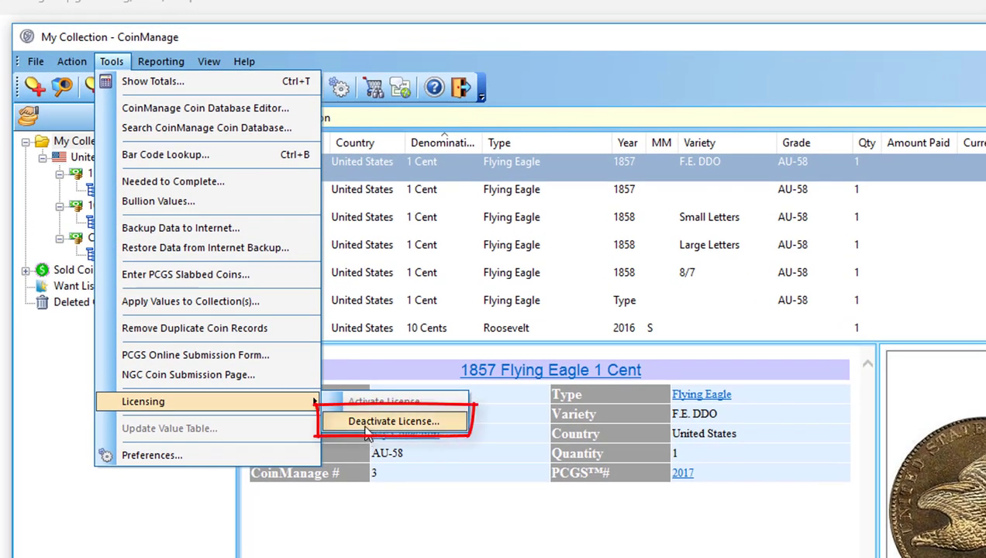
left_click(365, 44)
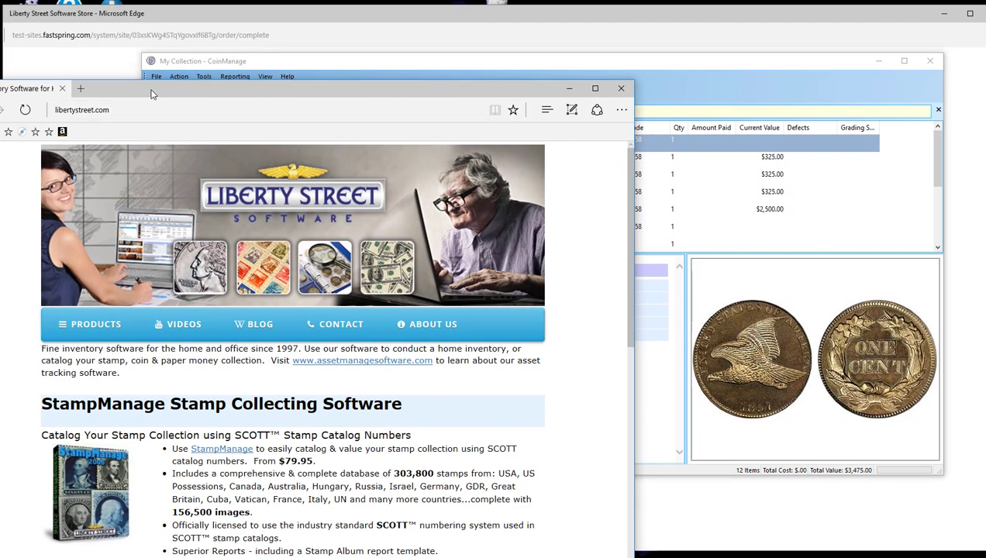
left_click_drag(152, 93, 250, 38)
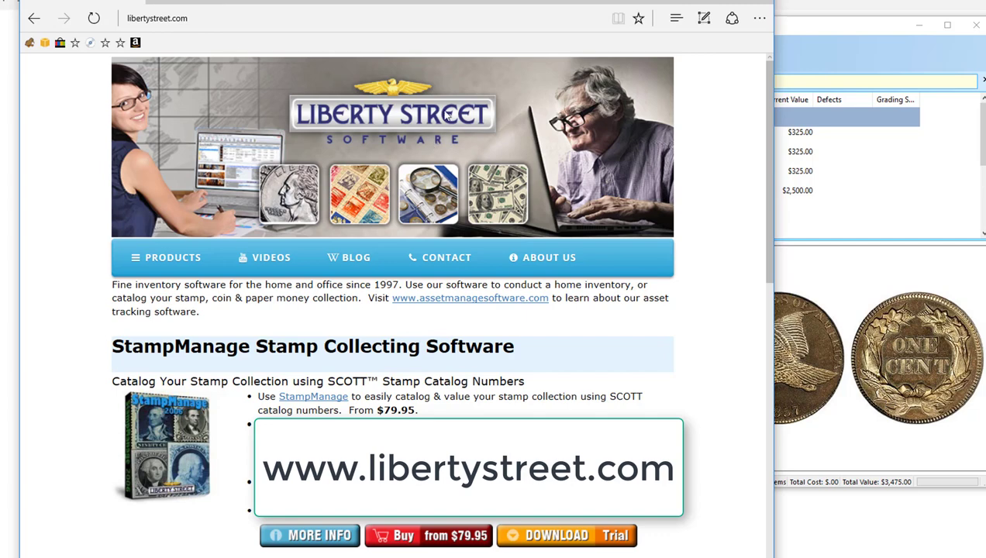
- Go from Contact to Email Me My Activation Code and open the CoinManage USA 2017 key lookup
left_click(446, 264)
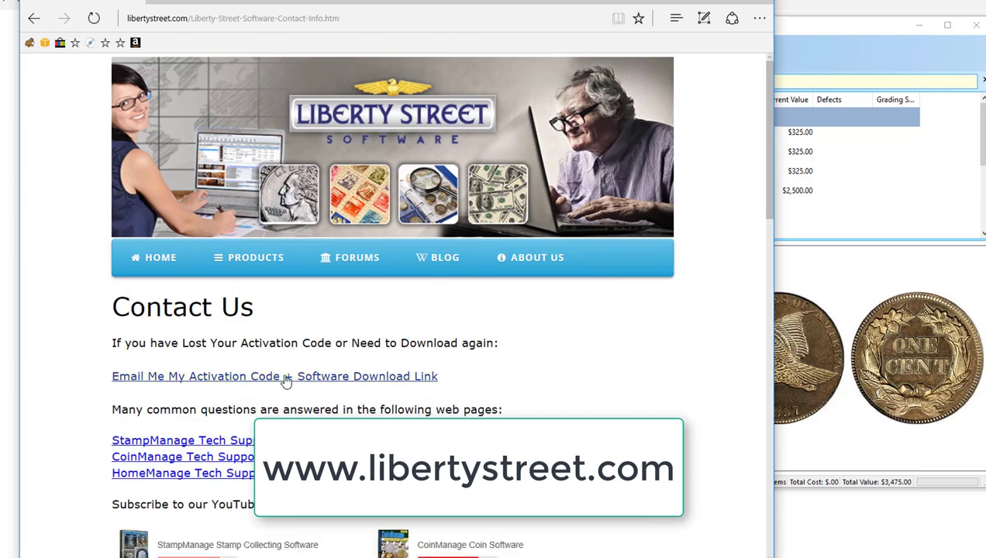
left_click(286, 380)
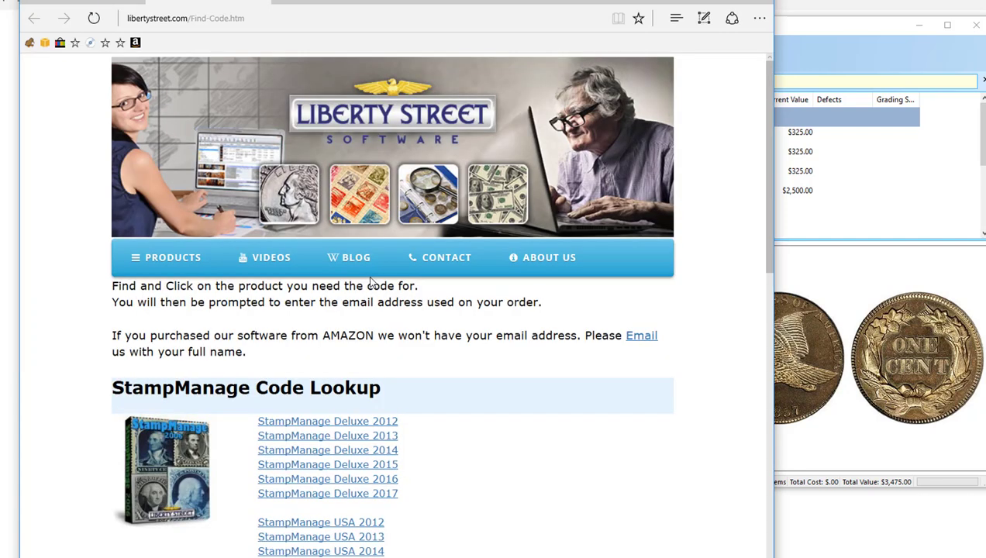
scroll(370, 283, "down", 3)
scroll(370, 283, "down", 1)
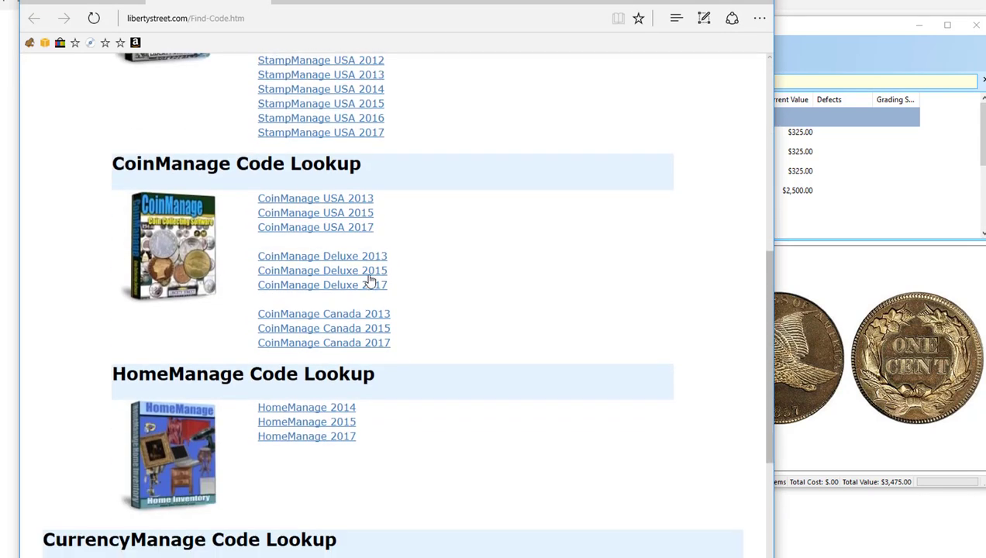
left_click(339, 228)
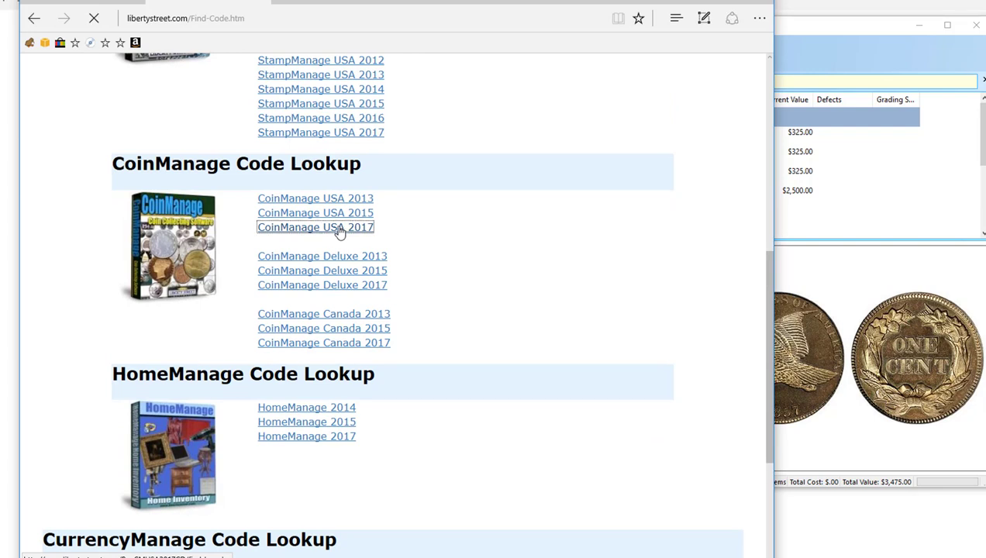
left_click(253, 128)
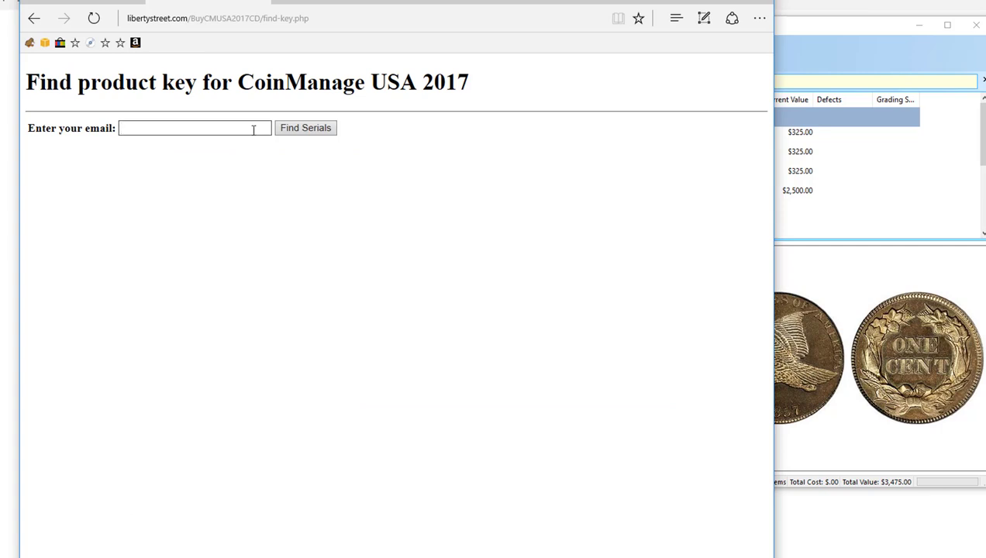
- Enter the order's email address via autocomplete and run Find Serials to resend the keys
type("libw")
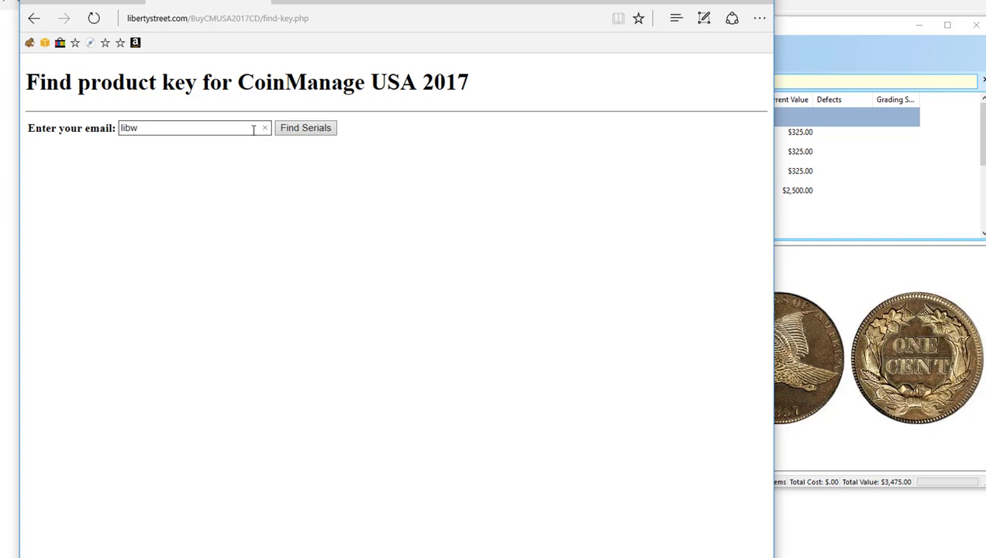
key("BackSpace")
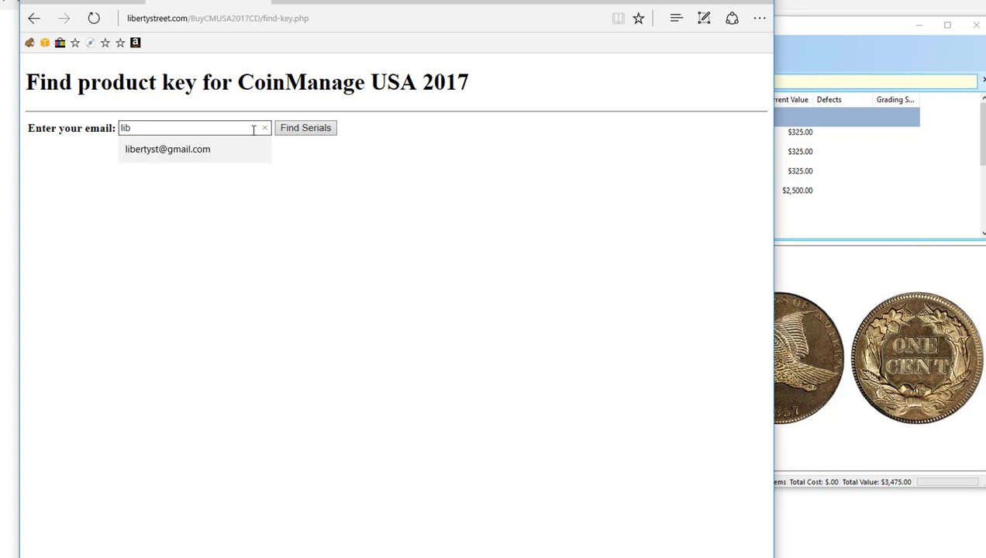
key("Down")
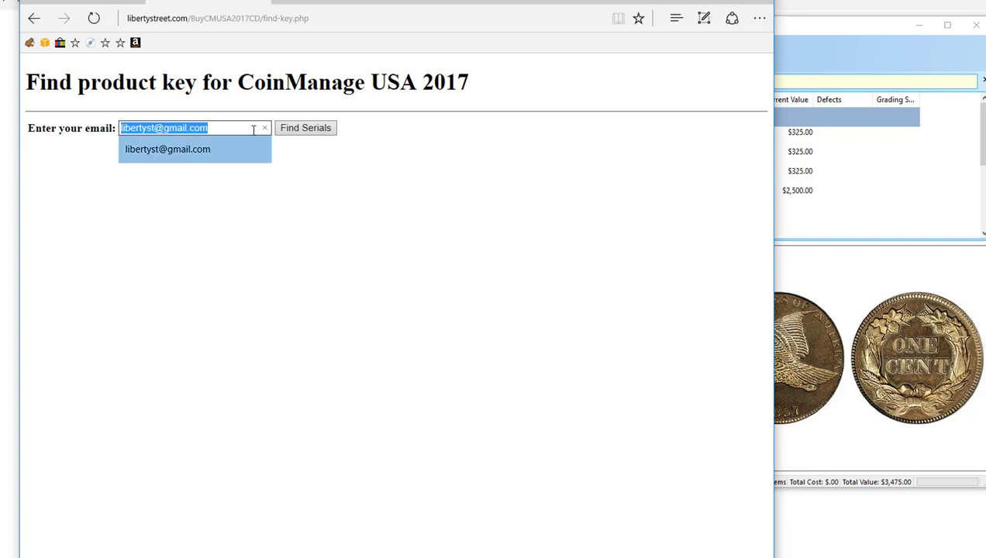
left_click(308, 129)
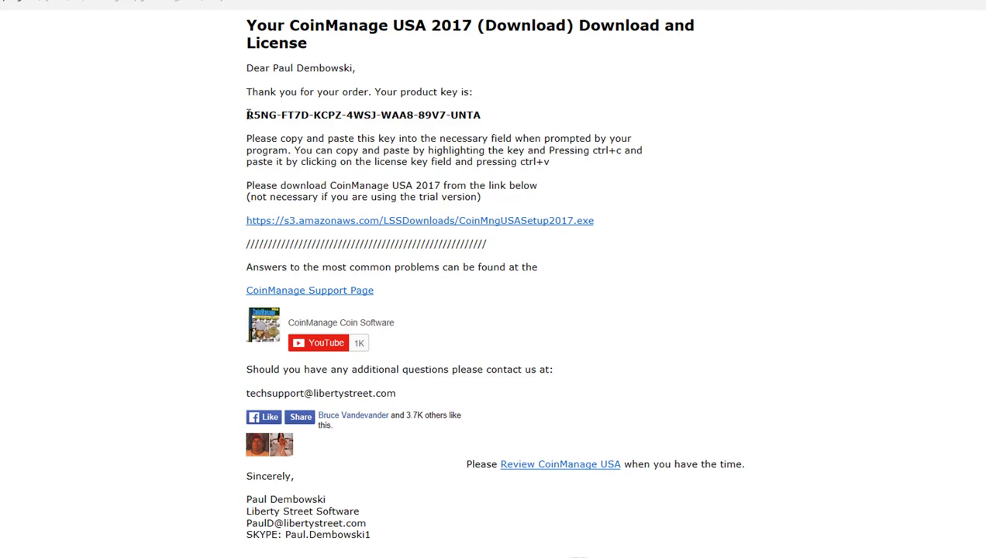
- Copy the resent product key from the license email and return to CoinManage
left_click_drag(248, 114, 477, 117)
key("ctrl+c")
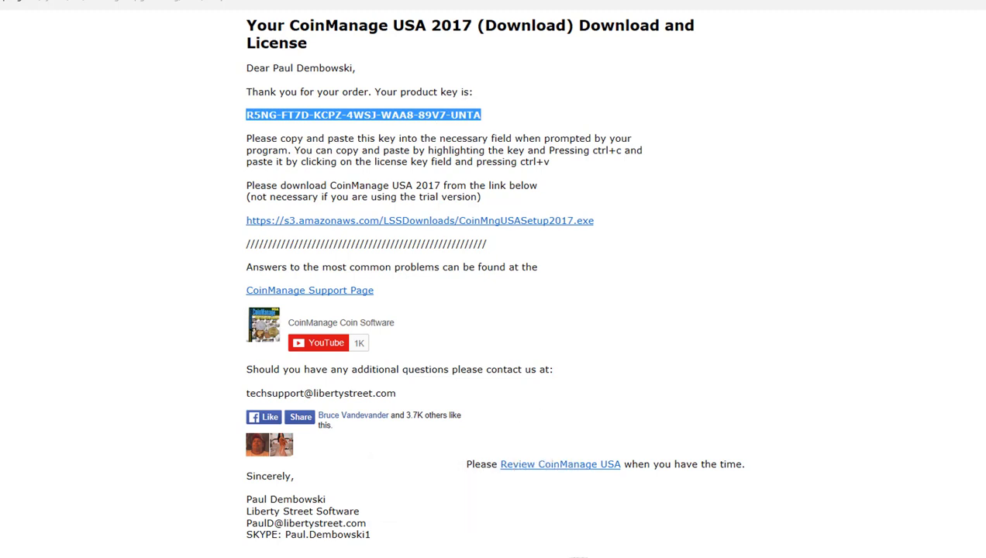
key("alt+Tab")
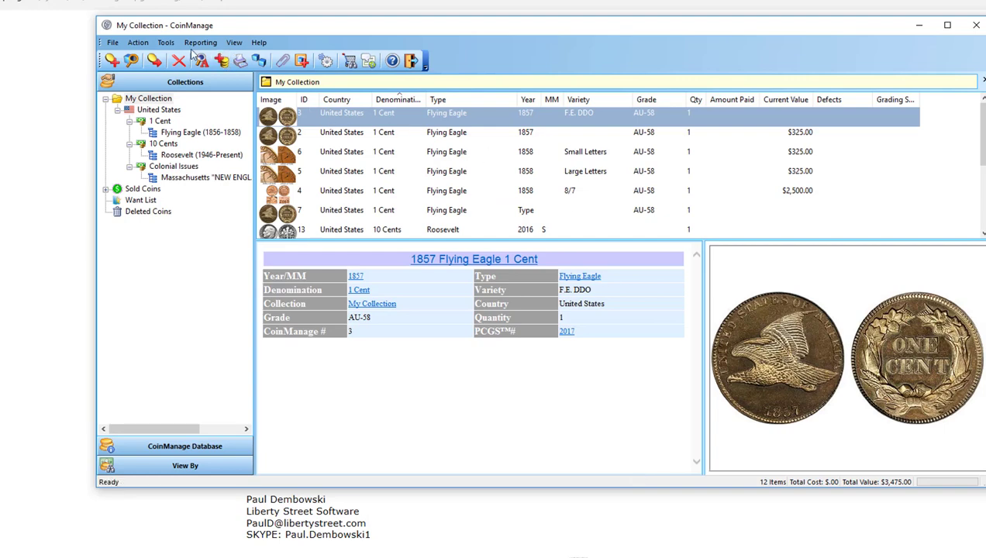
- Deactivate the CoinManage license via Tools > Licensing, confirm it, and exit the program
left_click(166, 43)
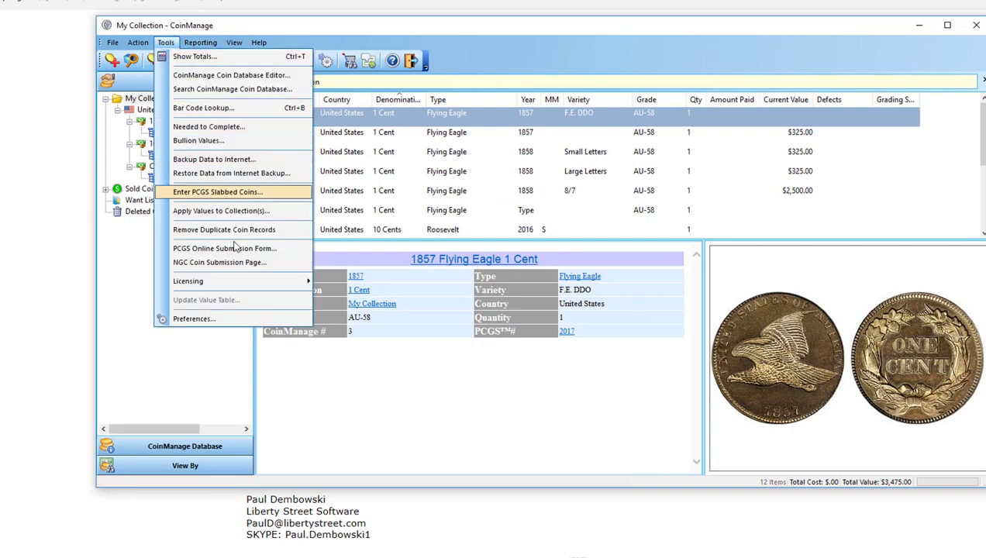
mouse_move(239, 288)
left_click(349, 296)
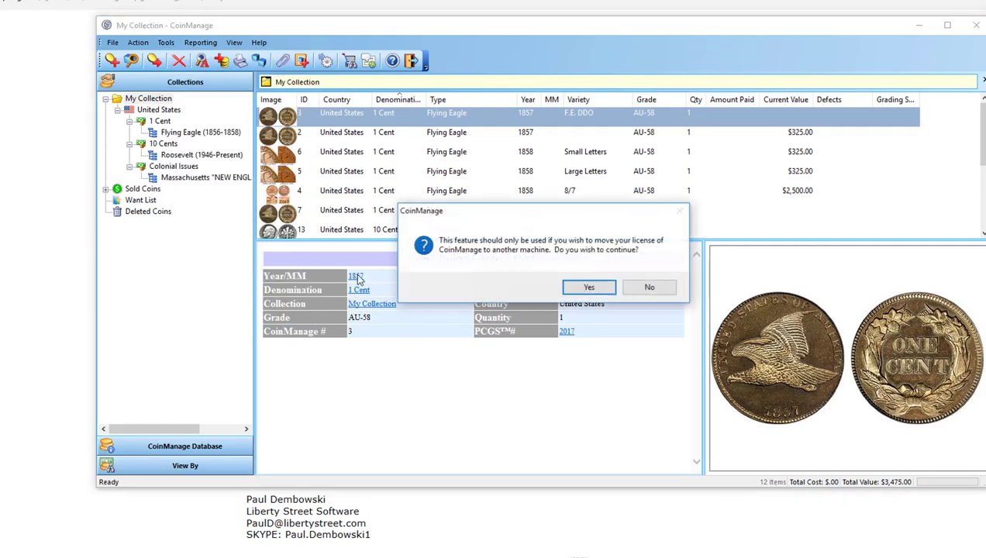
left_click(589, 289)
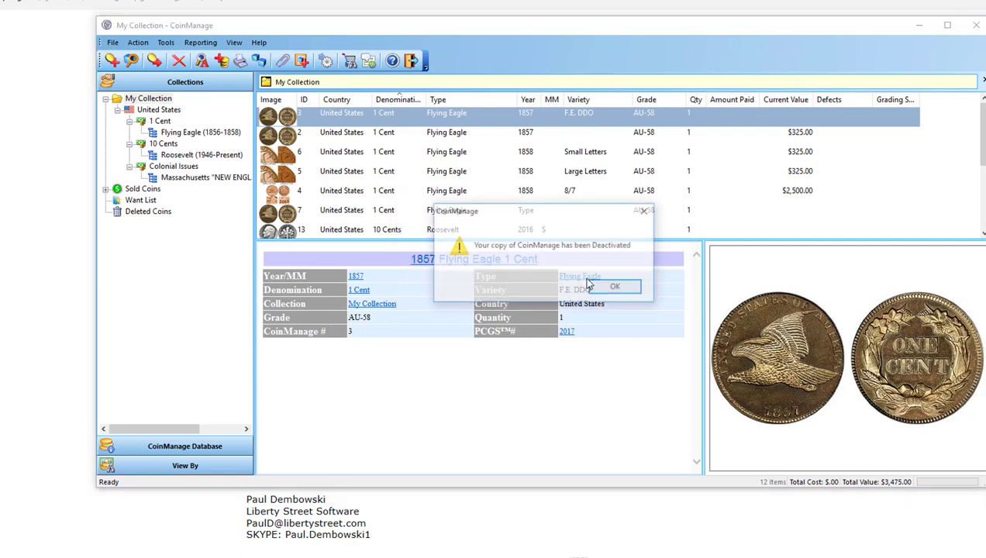
left_click(616, 287)
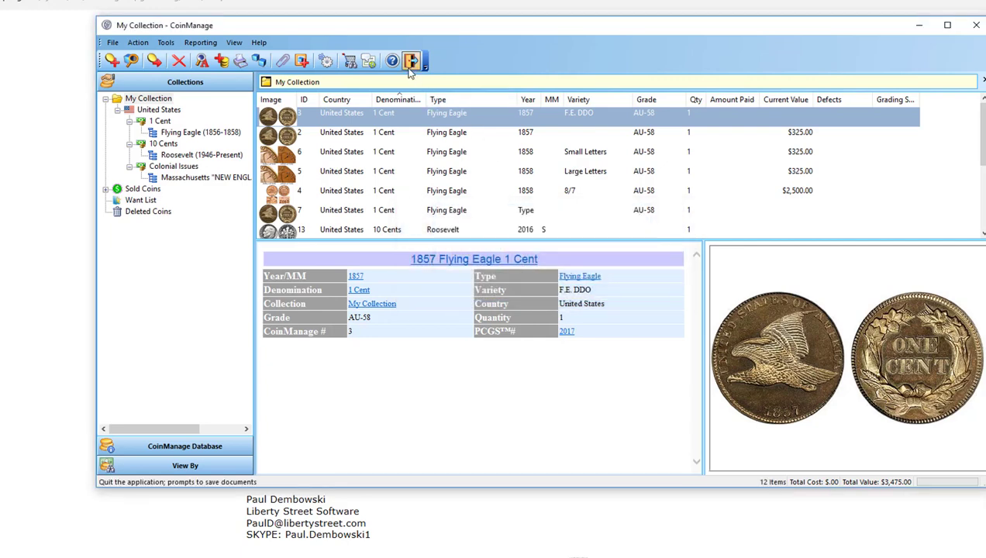
left_click(411, 62)
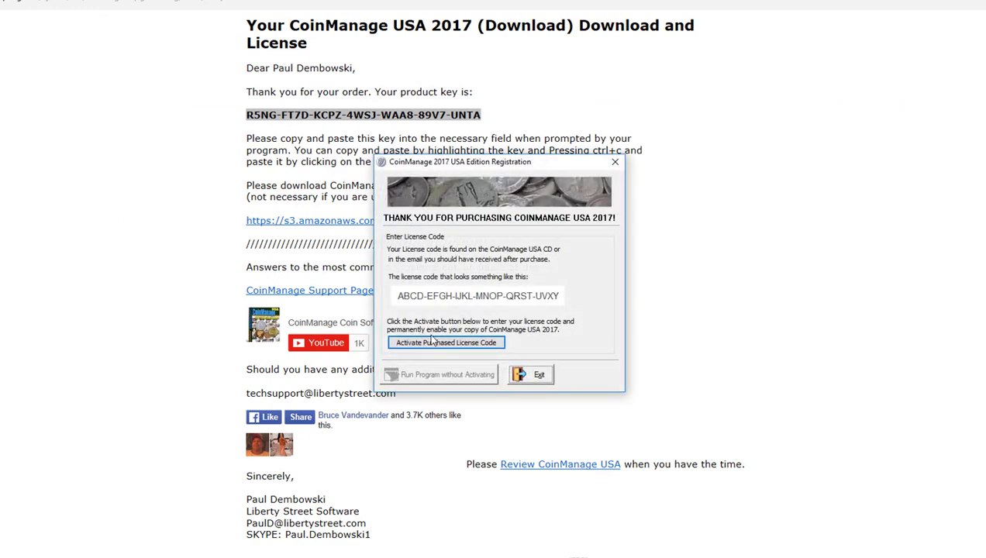
- Restart online activation of the purchased license and paste the product key into the form
left_click(434, 343)
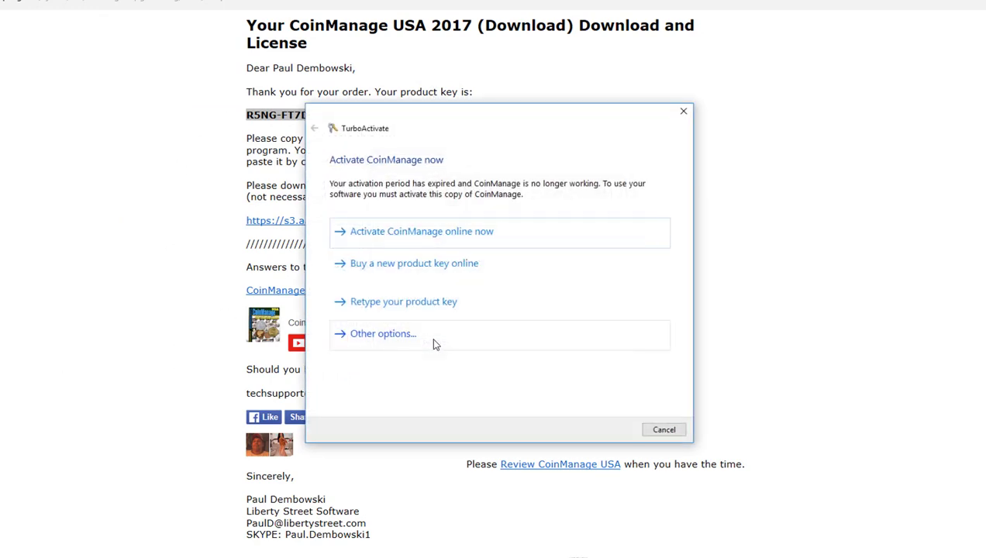
left_click(438, 244)
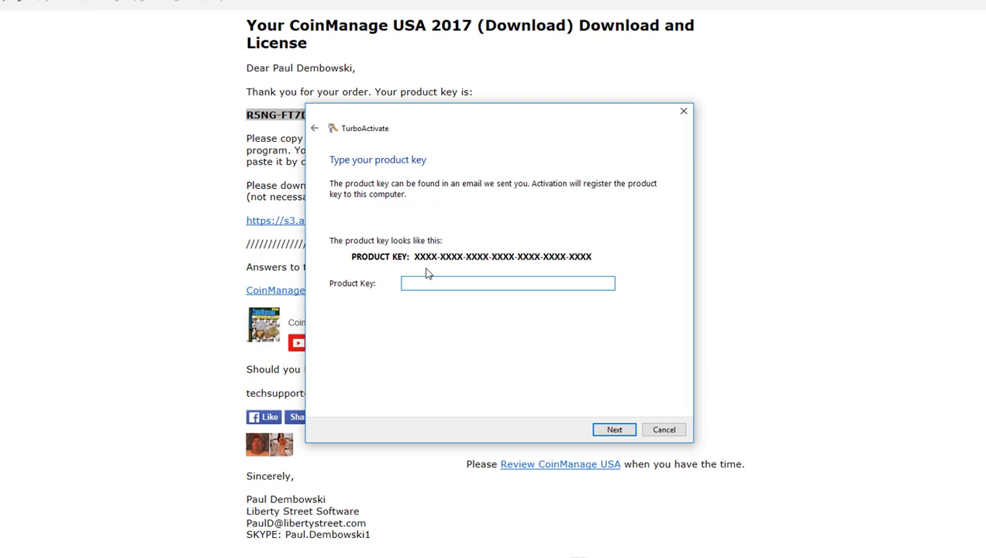
key("ctrl+v")
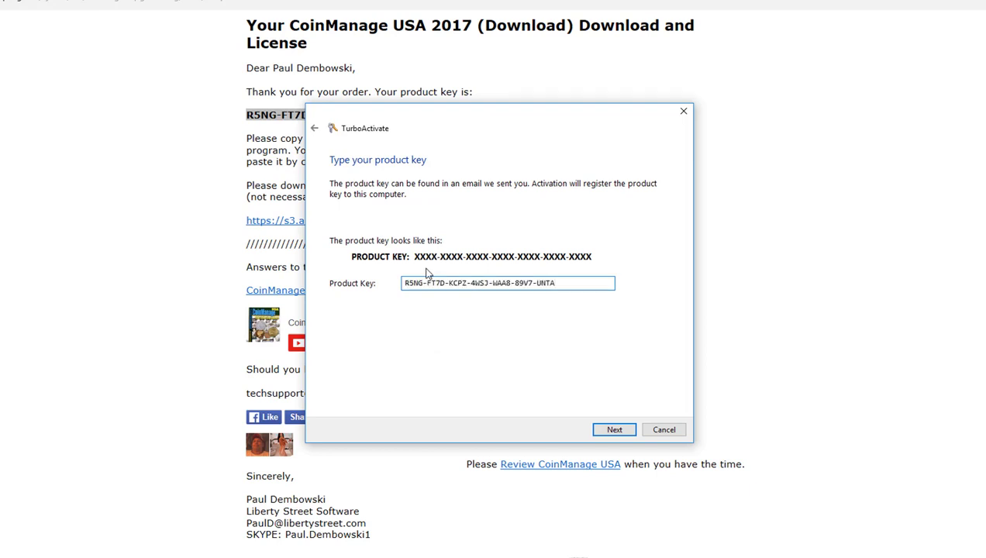